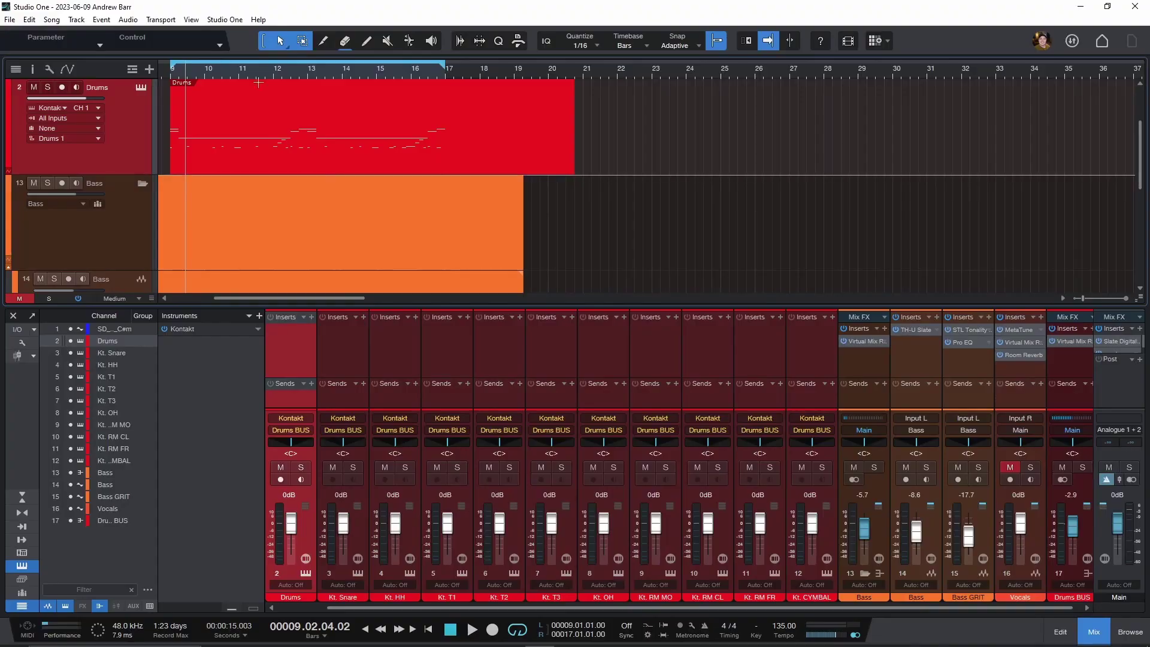
- Hide the mix console and zoom the arrangement out to show bars 1–32
{"action": "key", "text": "F3"}
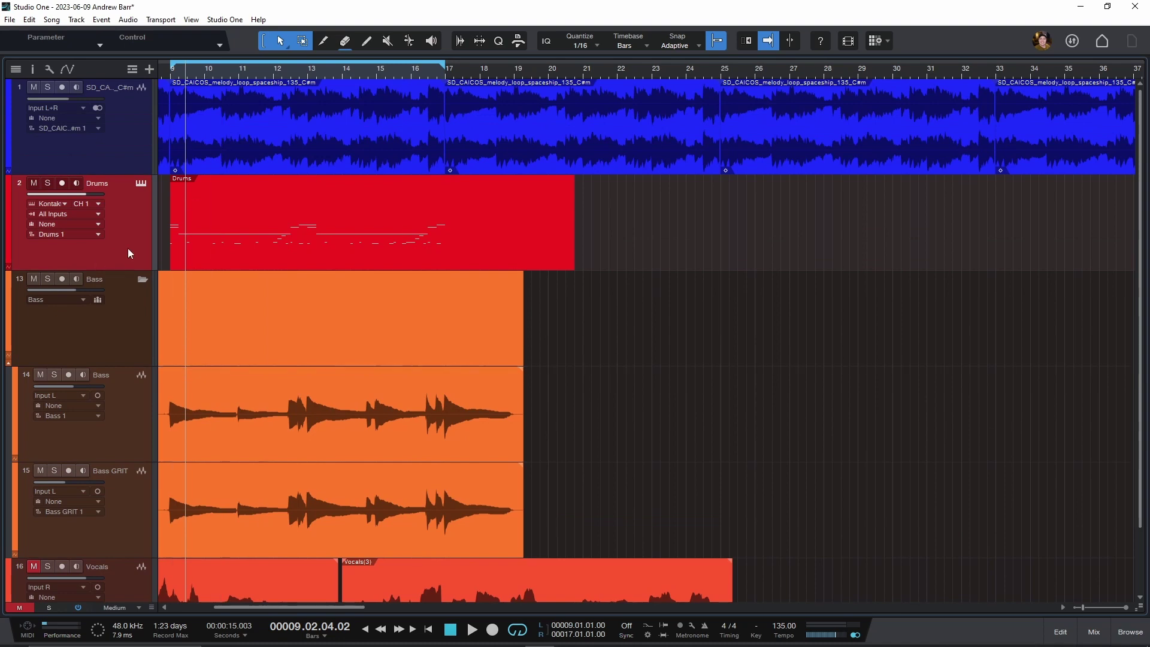
{"action": "key", "text": "e"}
{"action": "key", "text": "shift+e"}
{"action": "key", "text": "e"}
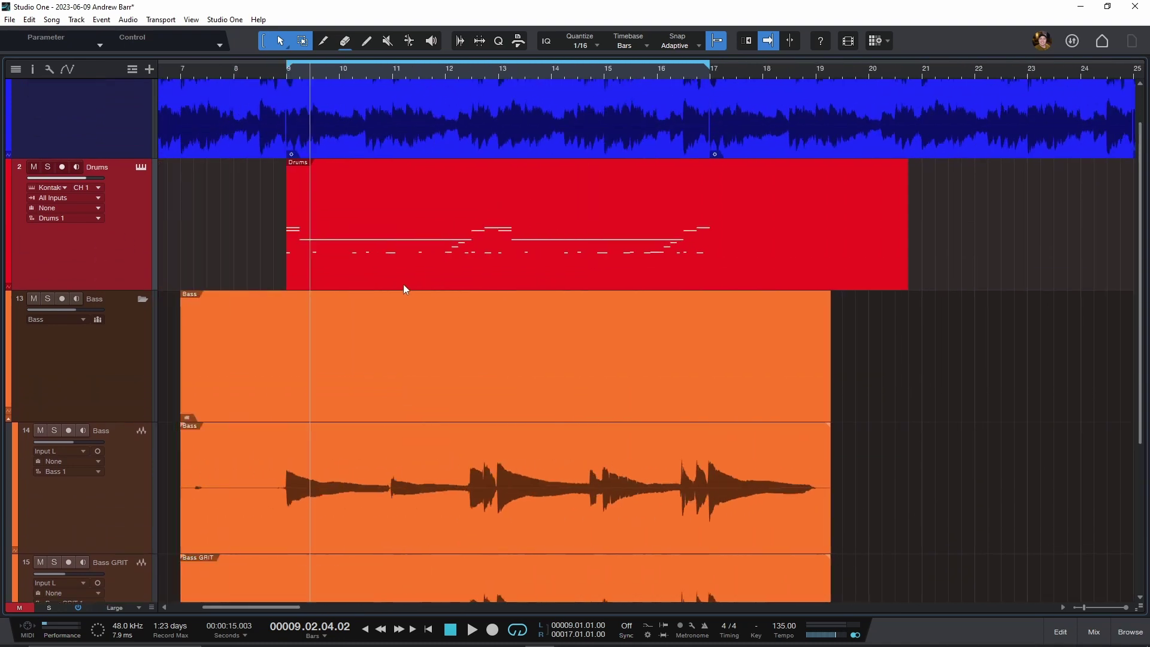
{"action": "key", "text": "shift+e"}
{"action": "key", "text": "w"}
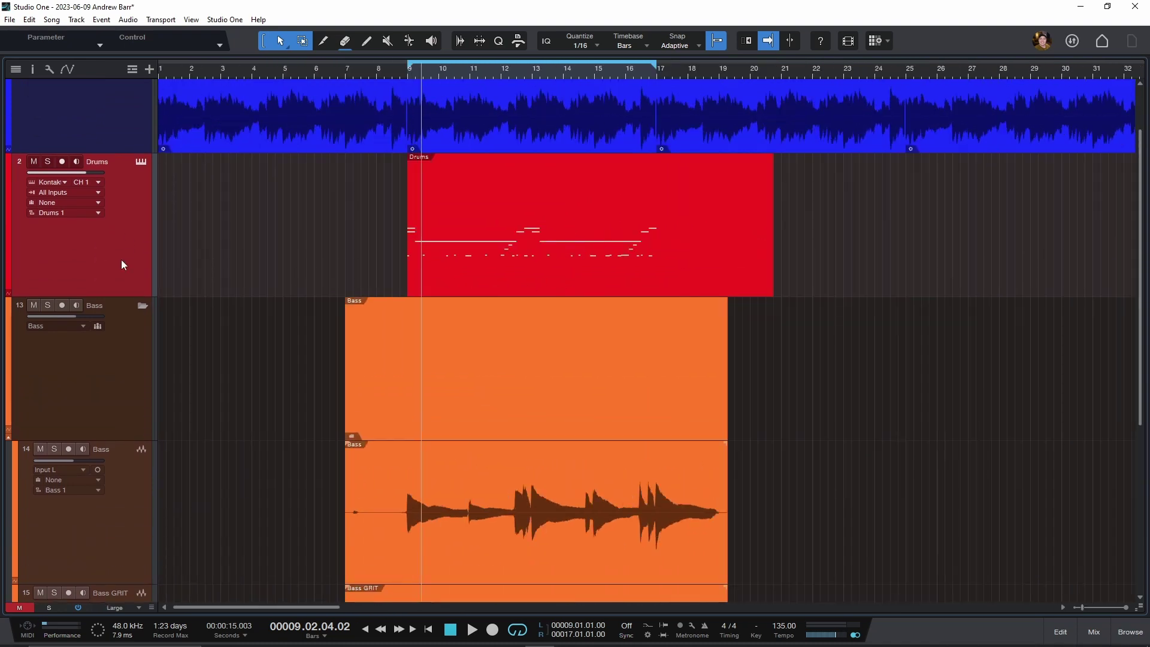
- Solo the Drums track, audition it from bar 9, and open its part in the piano roll
{"action": "left_click", "coordinate": [48, 162]}
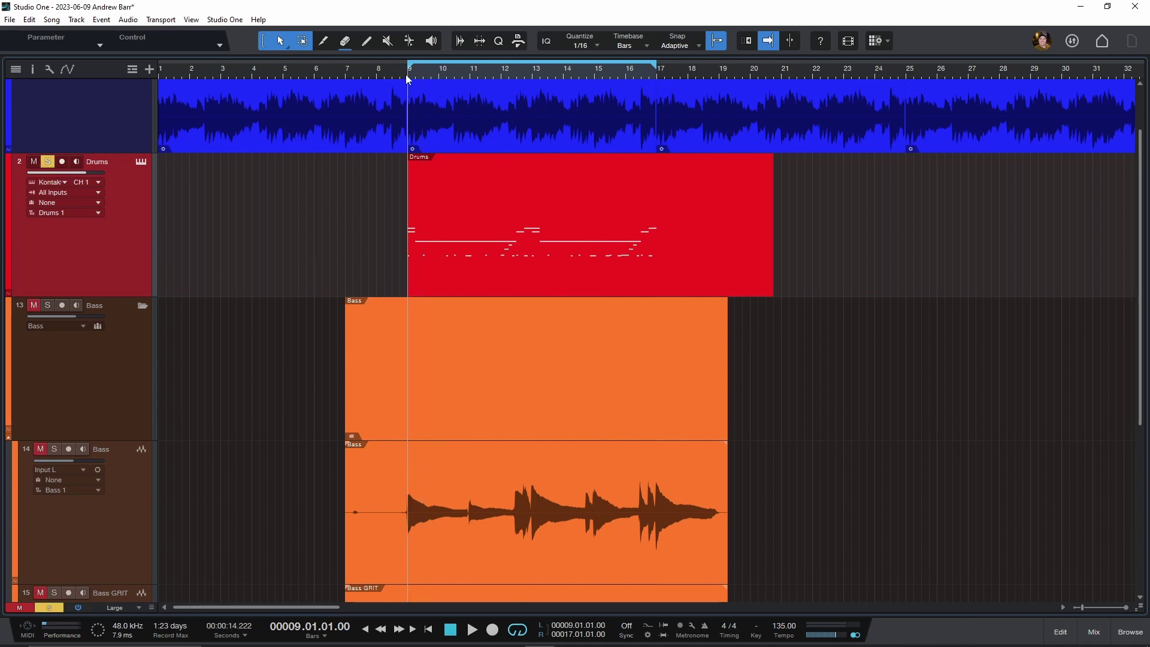
{"action": "key", "text": "space"}
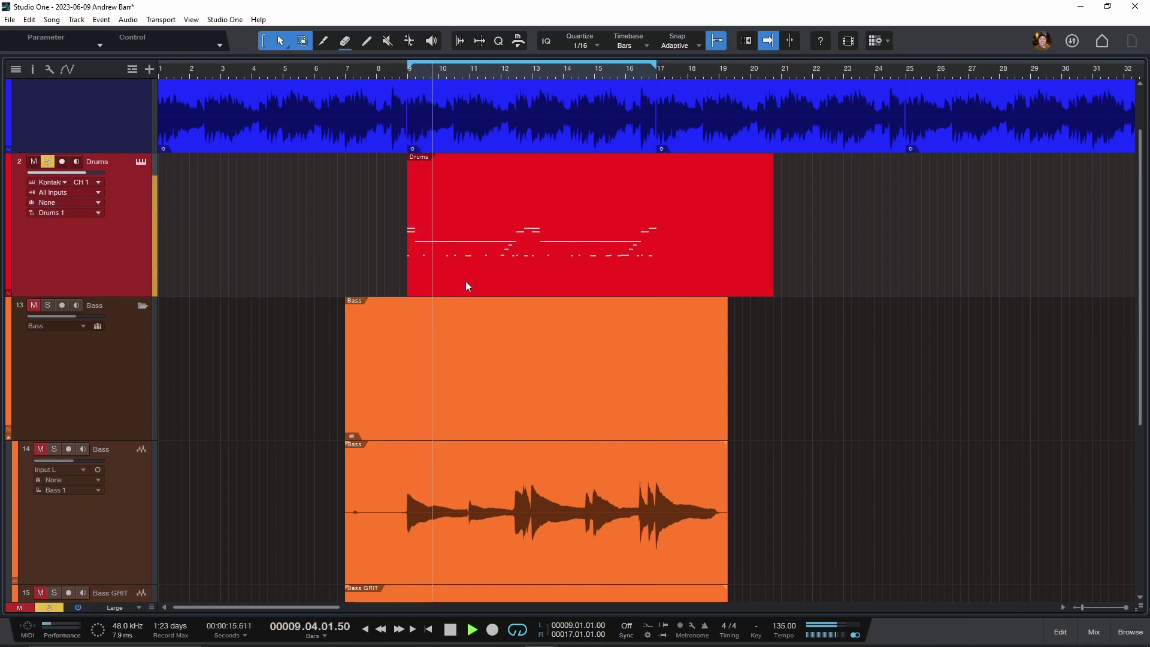
{"action": "key", "text": "space"}
{"action": "double_click", "coordinate": [468, 286]}
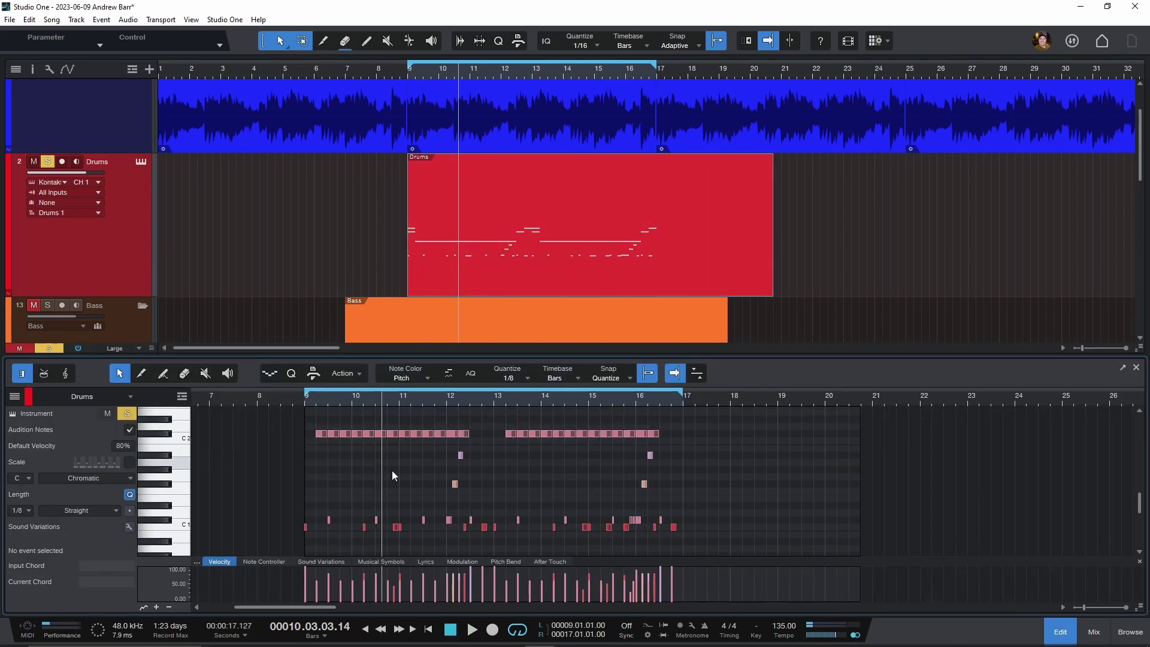
- Bring up the mix console, stop playback at the loop start, then hide the console again
{"action": "key", "text": "F3"}
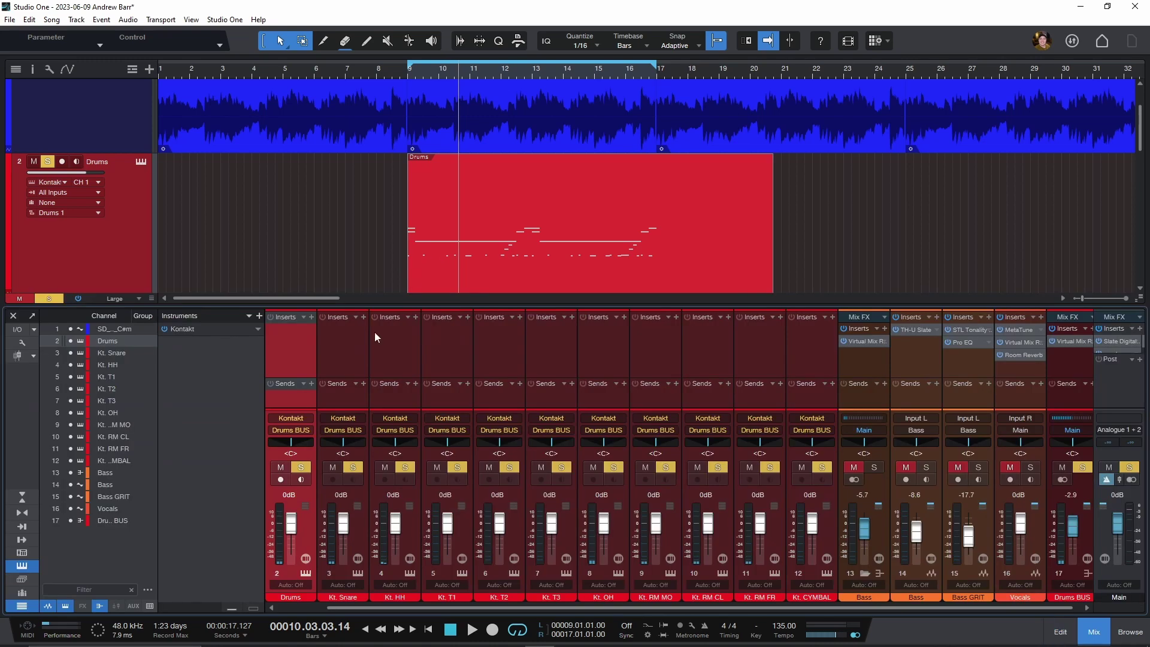
{"action": "mouse_move", "coordinate": [348, 609]}
{"action": "left_mouse_down"}
{"action": "mouse_move", "coordinate": [376, 607]}
{"action": "mouse_move", "coordinate": [335, 606]}
{"action": "left_mouse_up"}
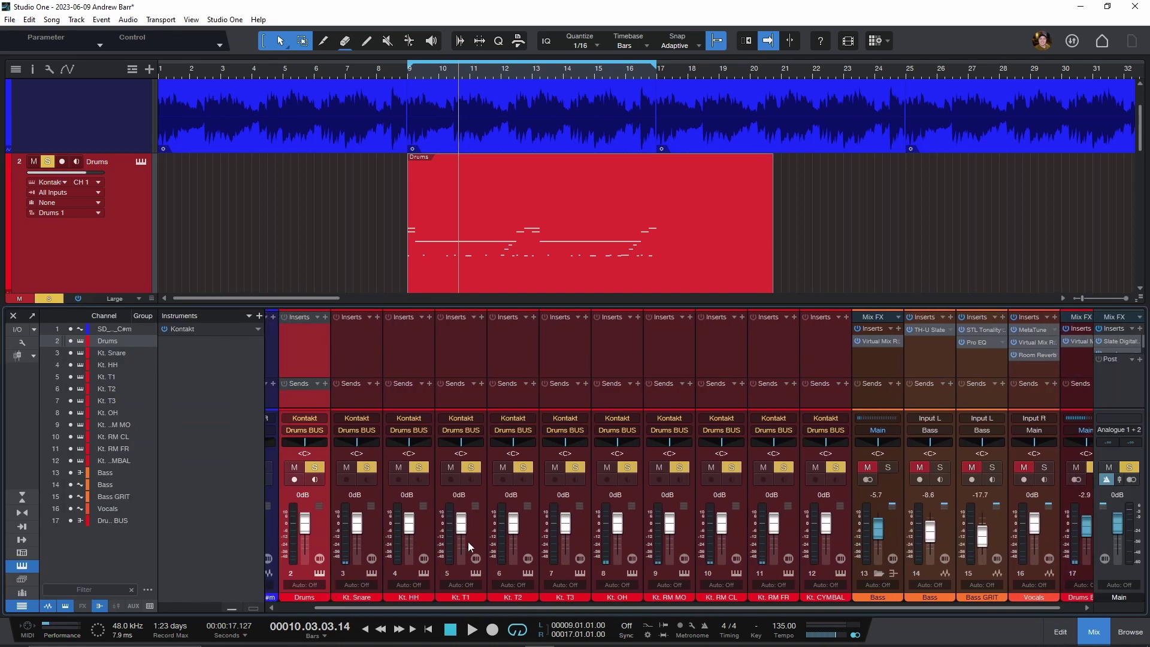
{"action": "key", "text": "space"}
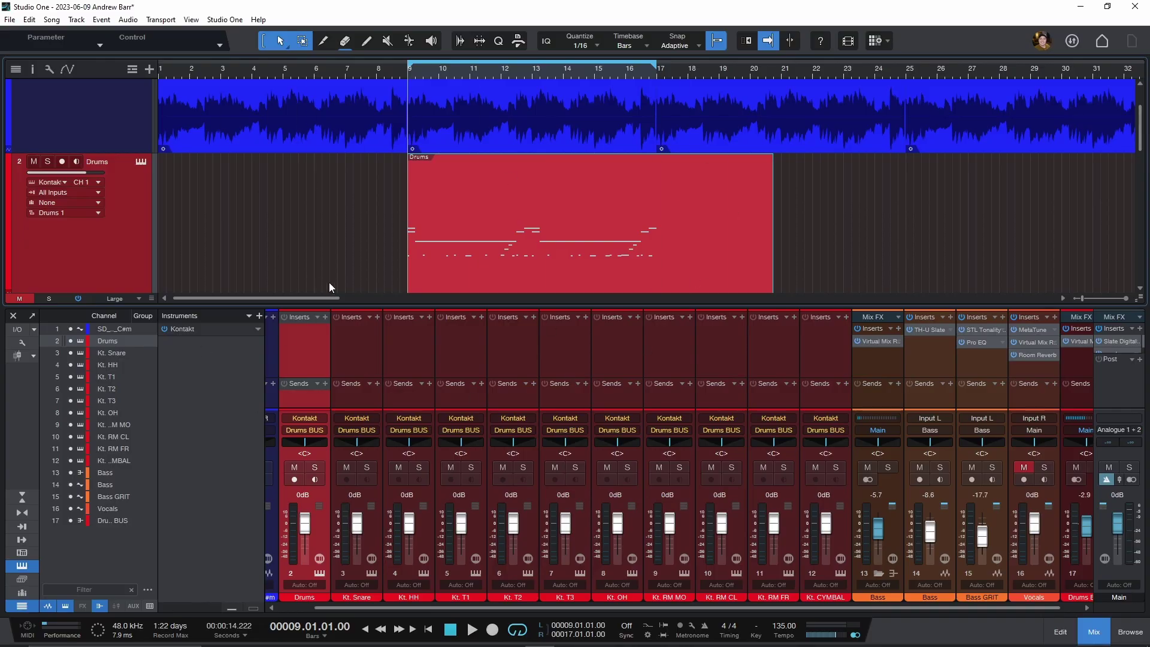
{"action": "key", "text": "F3"}
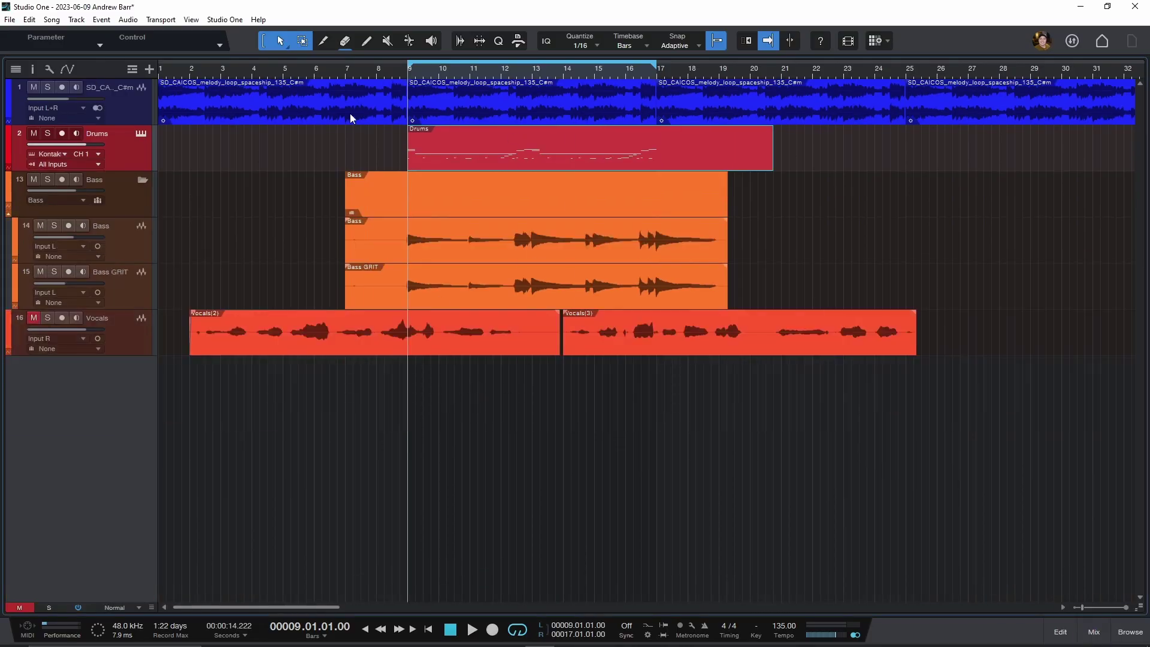
- Make all track lanes taller and select the Drums track
{"action": "key", "text": "shift+e"}
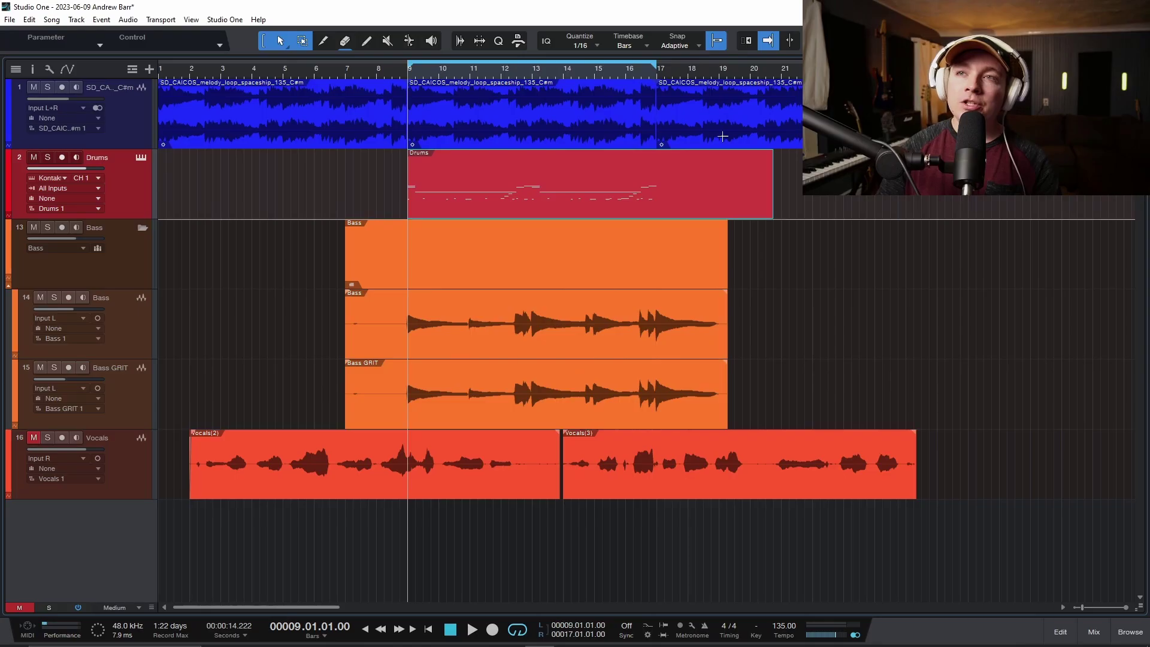
{"action": "left_click", "coordinate": [111, 192]}
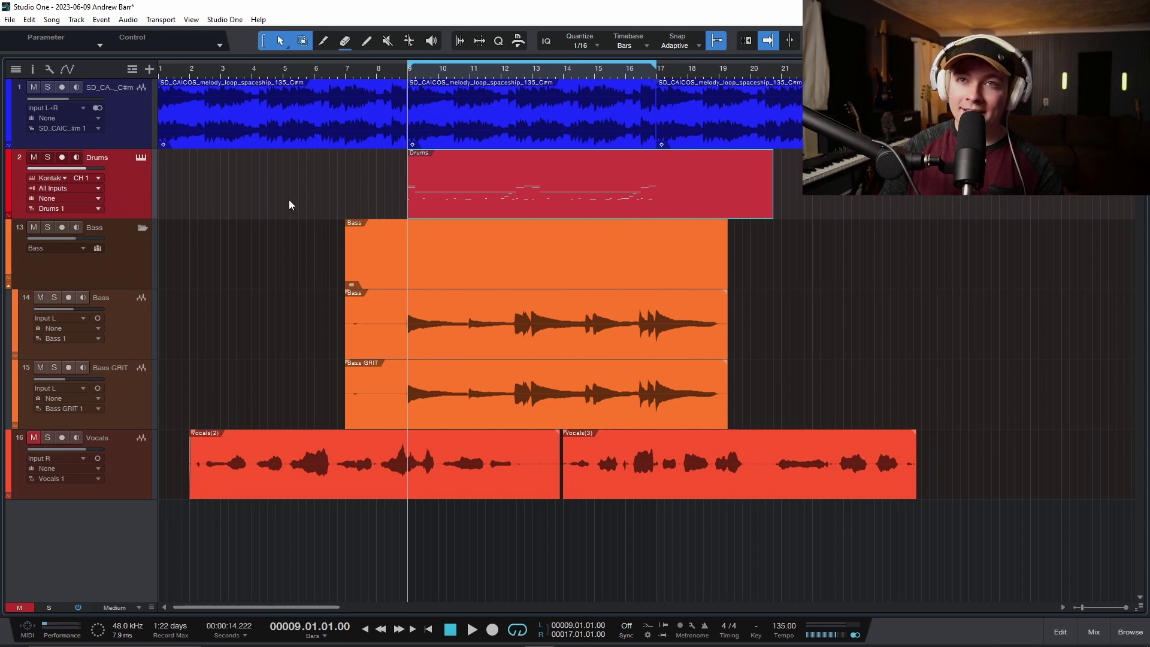
{"action": "key", "text": "F3"}
- Select the Drums BUS channel strip in the mix console
{"action": "left_click", "coordinate": [1071, 537]}
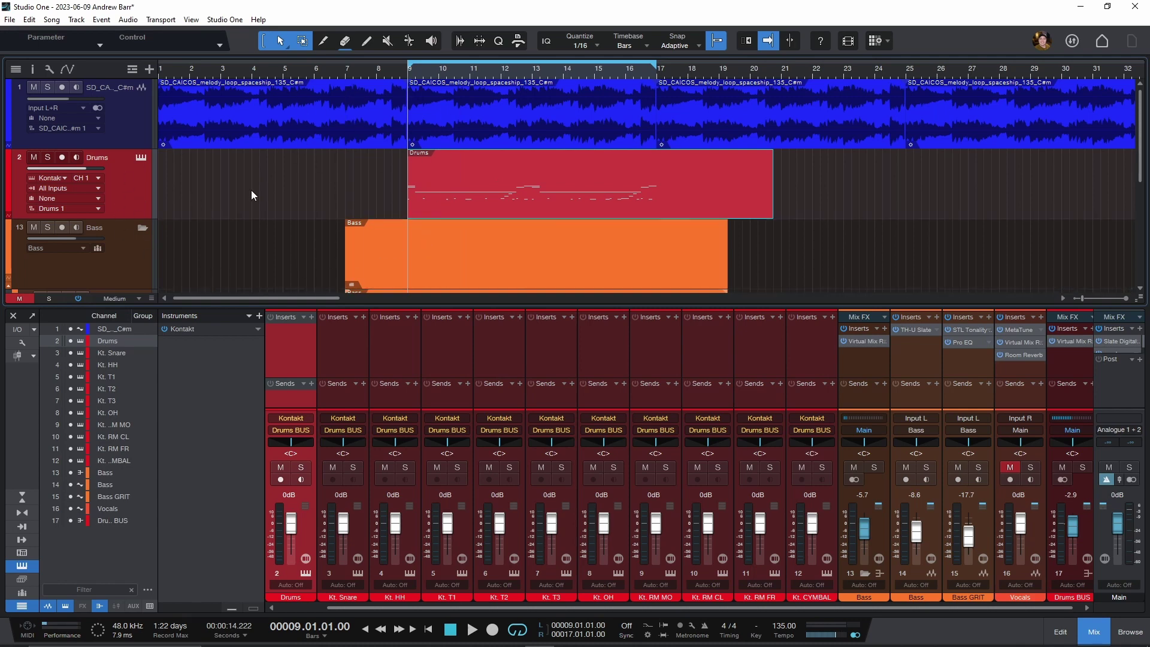
- Duplicate Drums as Drums 2, create a part at bar 9, paste C#1 notes and play it
{"action": "key", "text": "shift+d"}
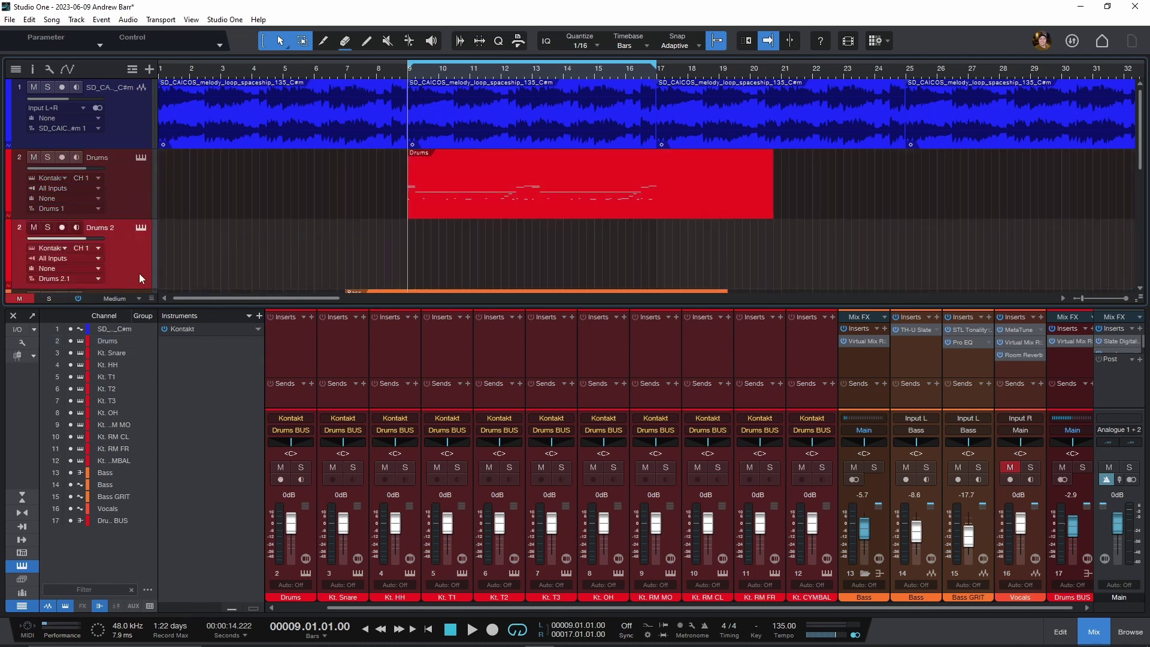
{"action": "scroll", "coordinate": [139, 277], "scroll_direction": "down", "scroll_amount": 2}
{"action": "double_click", "coordinate": [418, 182]}
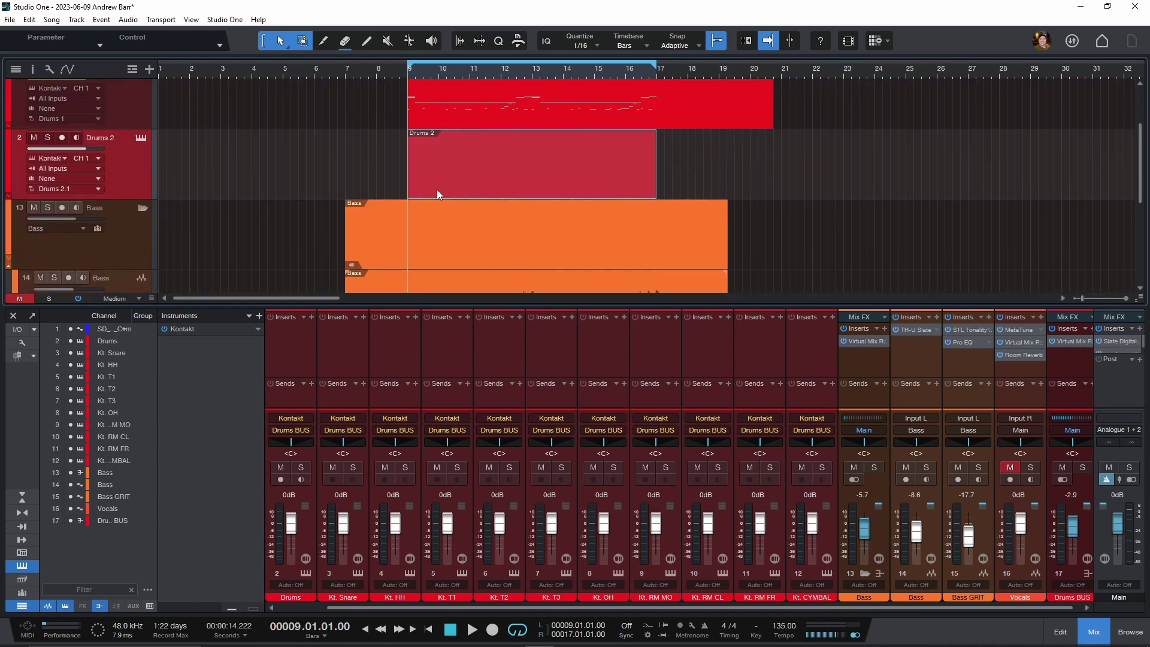
{"action": "double_click", "coordinate": [436, 189]}
{"action": "key", "text": "ctrl+v"}
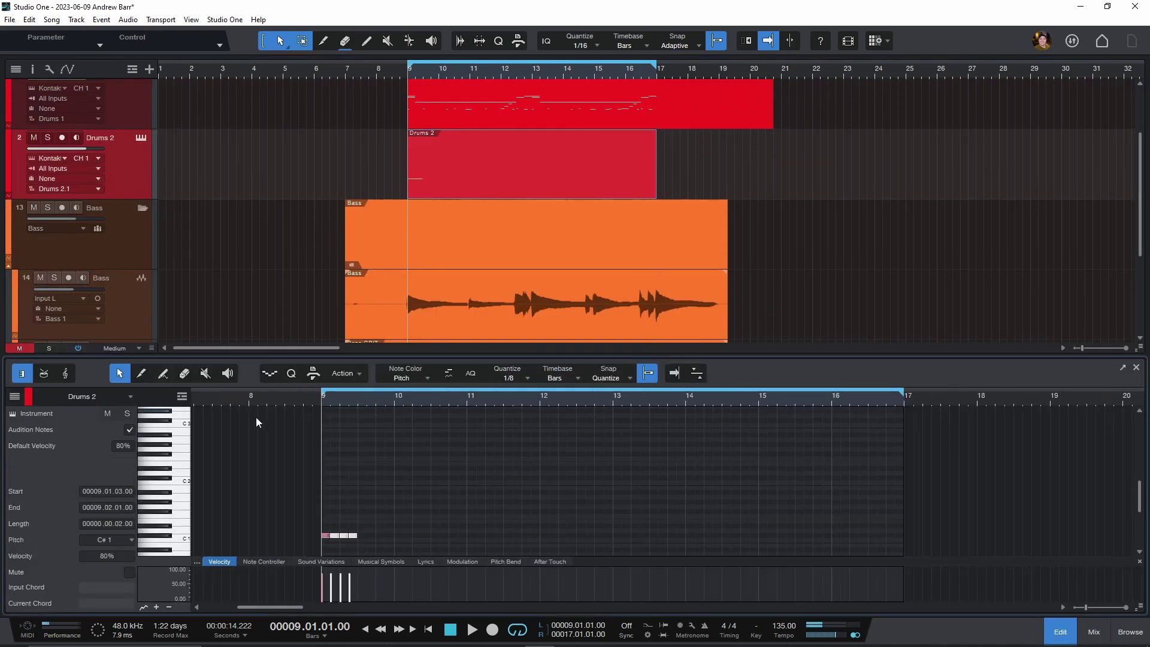
{"action": "scroll", "coordinate": [345, 498], "scroll_direction": "down", "scroll_amount": 1}
{"action": "key", "text": "space"}
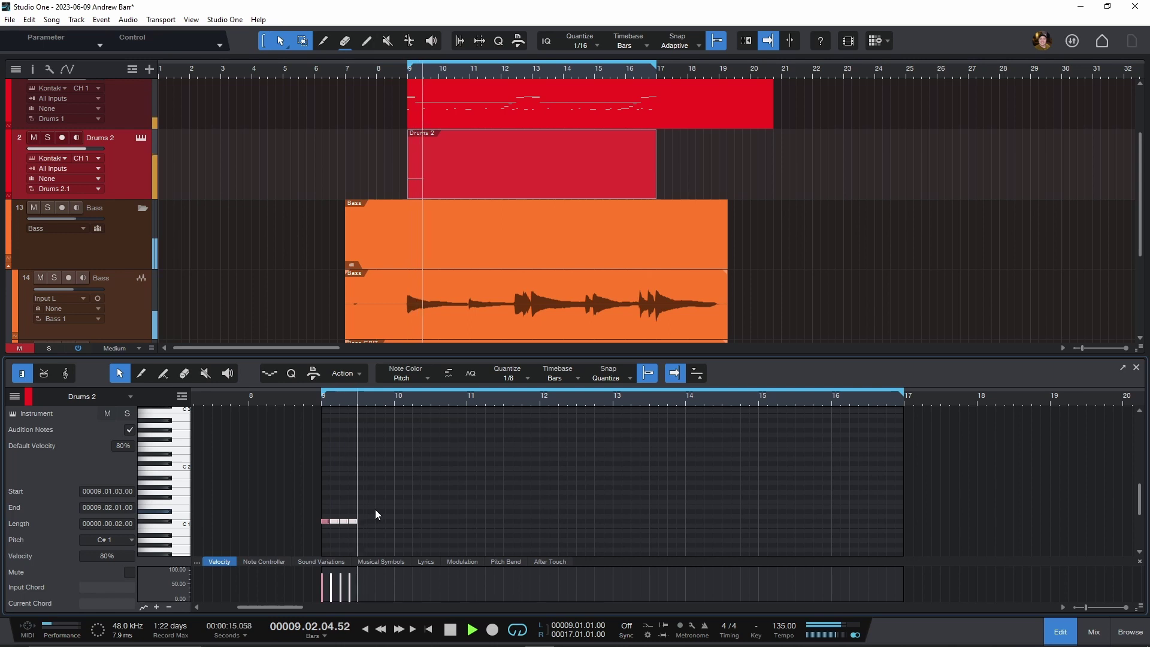
- Rename the duplicated drum track to 'Drum F'
{"action": "double_click", "coordinate": [107, 141]}
{"action": "type", "text": "Drum F"}
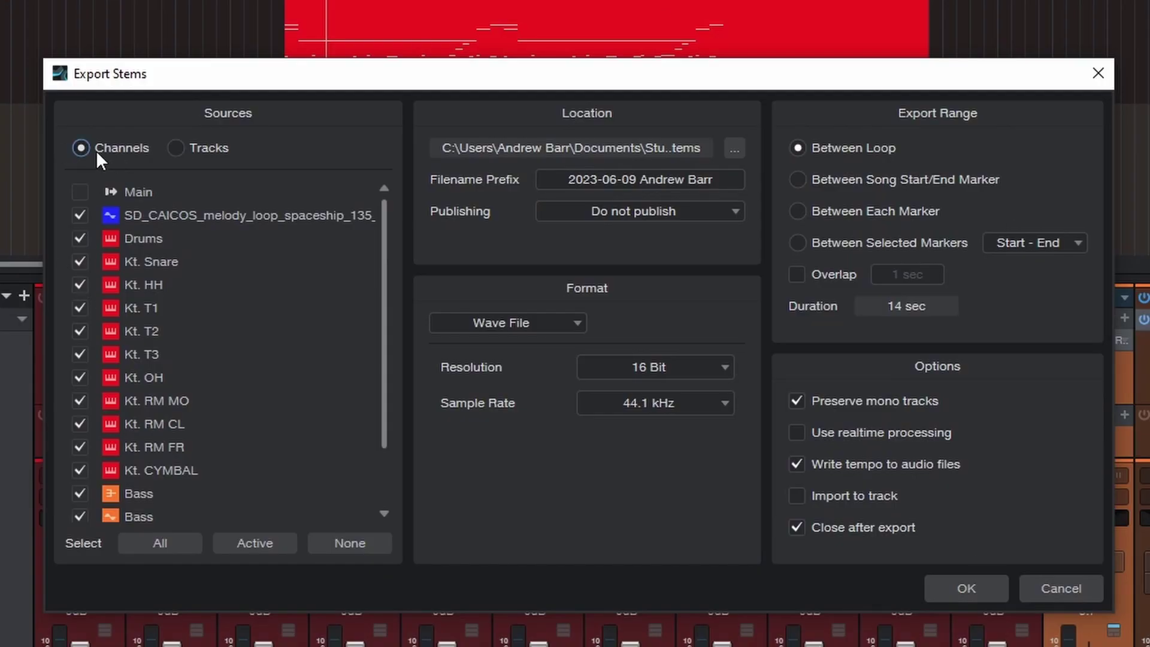
- Switch the export sources between Tracks and Channels, leaving Tracks selected
{"action": "left_click", "coordinate": [175, 150]}
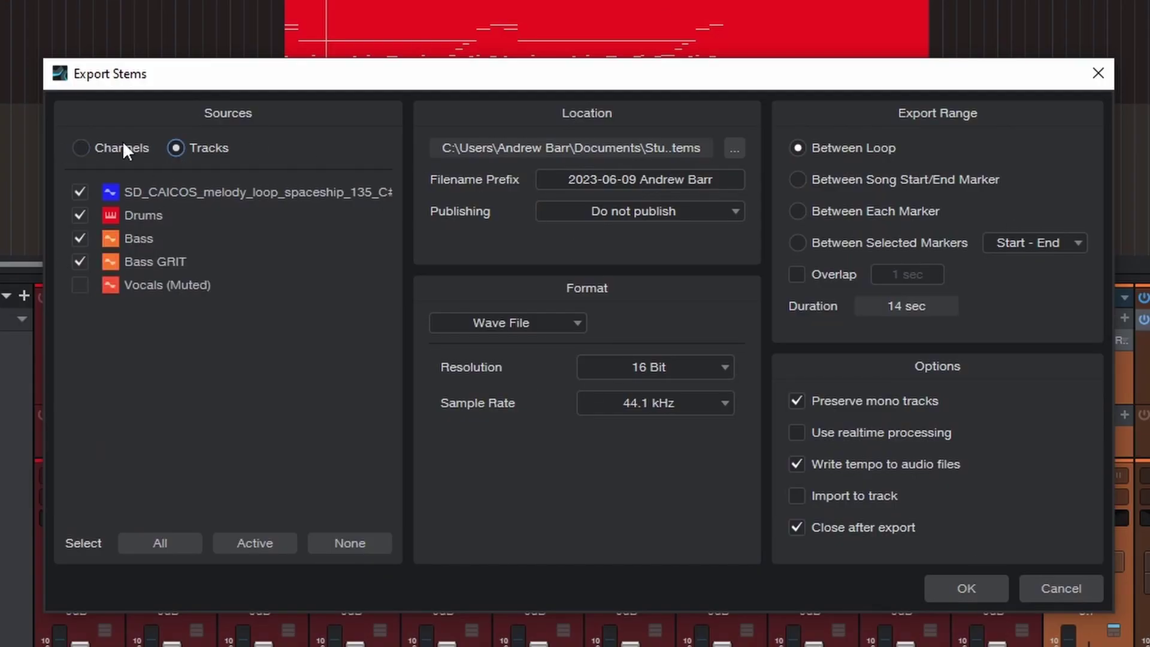
{"action": "left_click", "coordinate": [89, 146]}
{"action": "scroll", "coordinate": [239, 383], "scroll_direction": "down", "scroll_amount": 1}
{"action": "scroll", "coordinate": [231, 419], "scroll_direction": "up", "scroll_amount": 1}
{"action": "scroll", "coordinate": [159, 282], "scroll_direction": "down", "scroll_amount": 1}
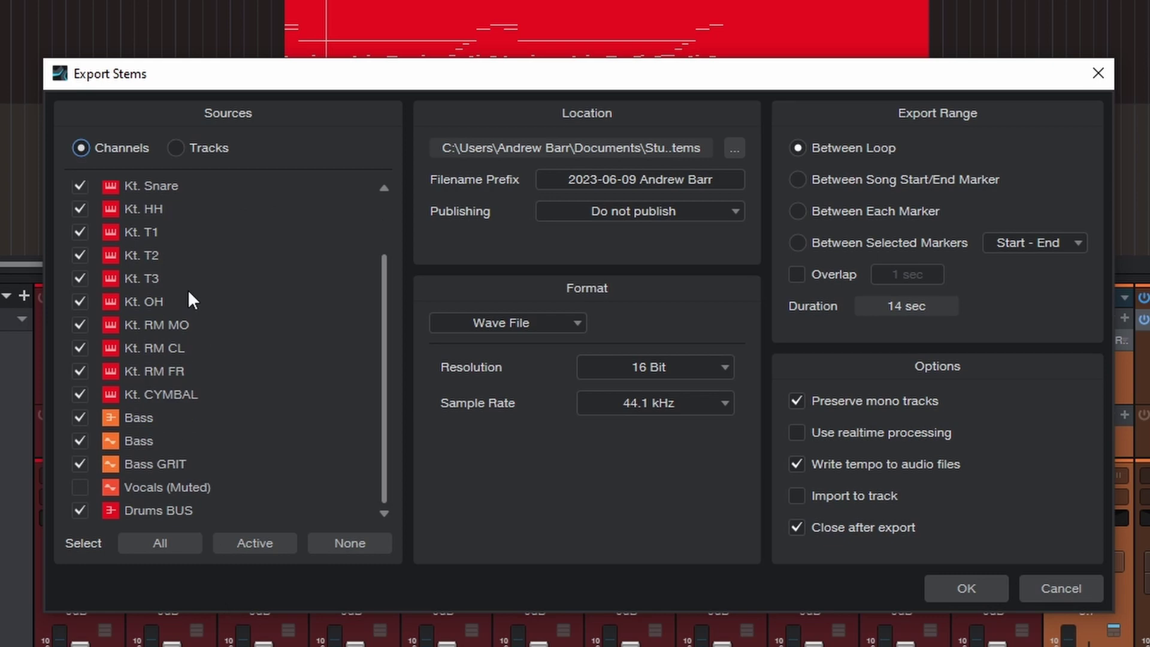
{"action": "scroll", "coordinate": [188, 289], "scroll_direction": "up", "scroll_amount": 1}
{"action": "left_click", "coordinate": [181, 152]}
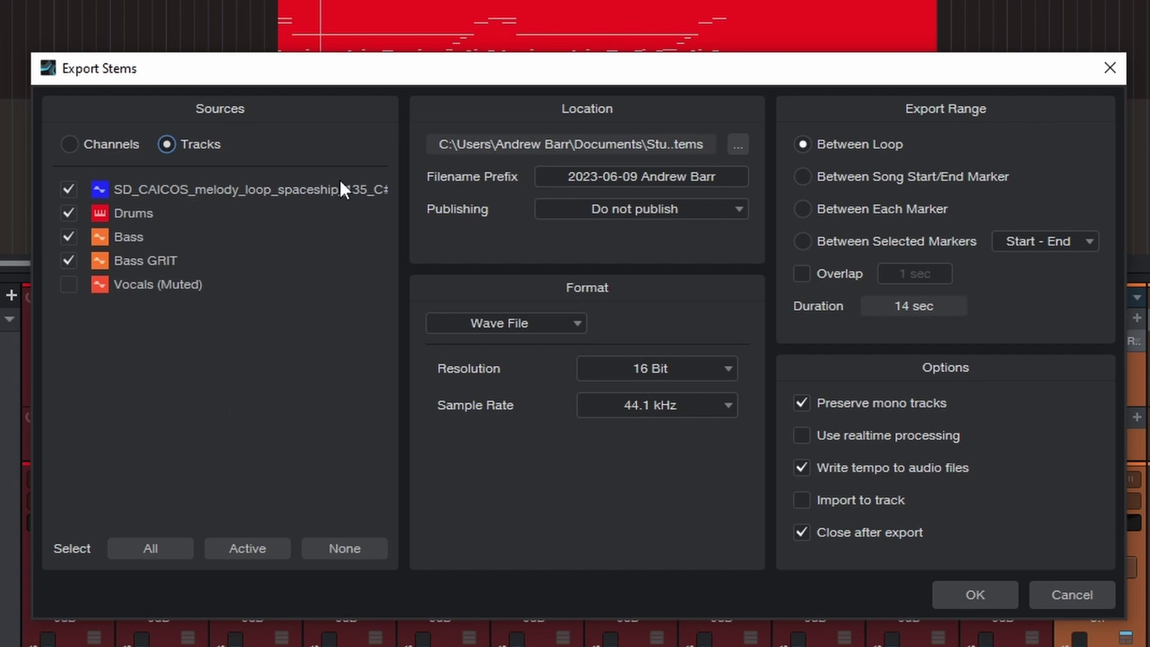
- Set the export sources to Channels and toggle the Drums channel checkbox while reviewing the list
{"action": "left_click", "coordinate": [68, 145]}
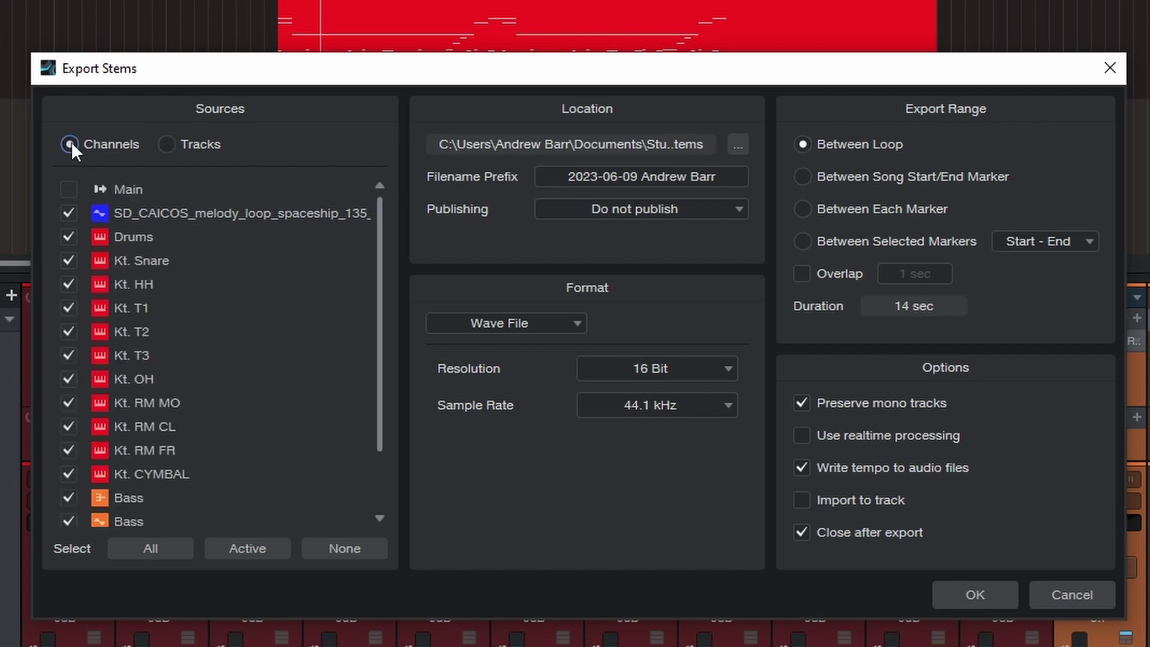
{"action": "scroll", "coordinate": [260, 272], "scroll_direction": "down", "scroll_amount": 1}
{"action": "left_click", "coordinate": [70, 213]}
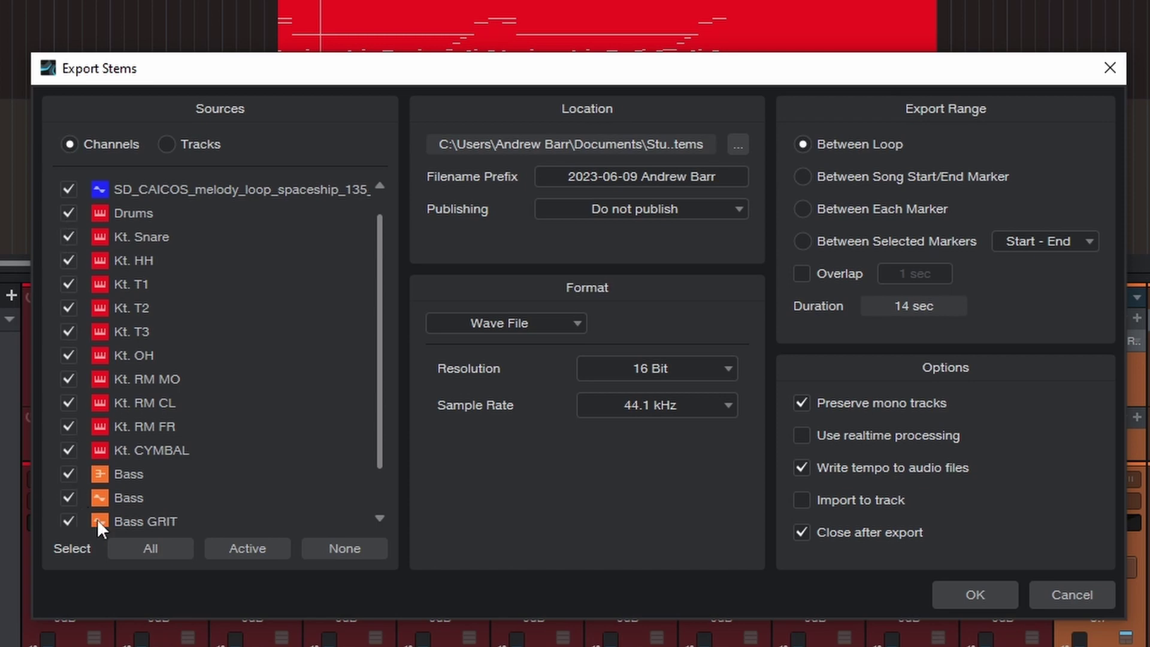
{"action": "scroll", "coordinate": [221, 420], "scroll_direction": "down", "scroll_amount": 2}
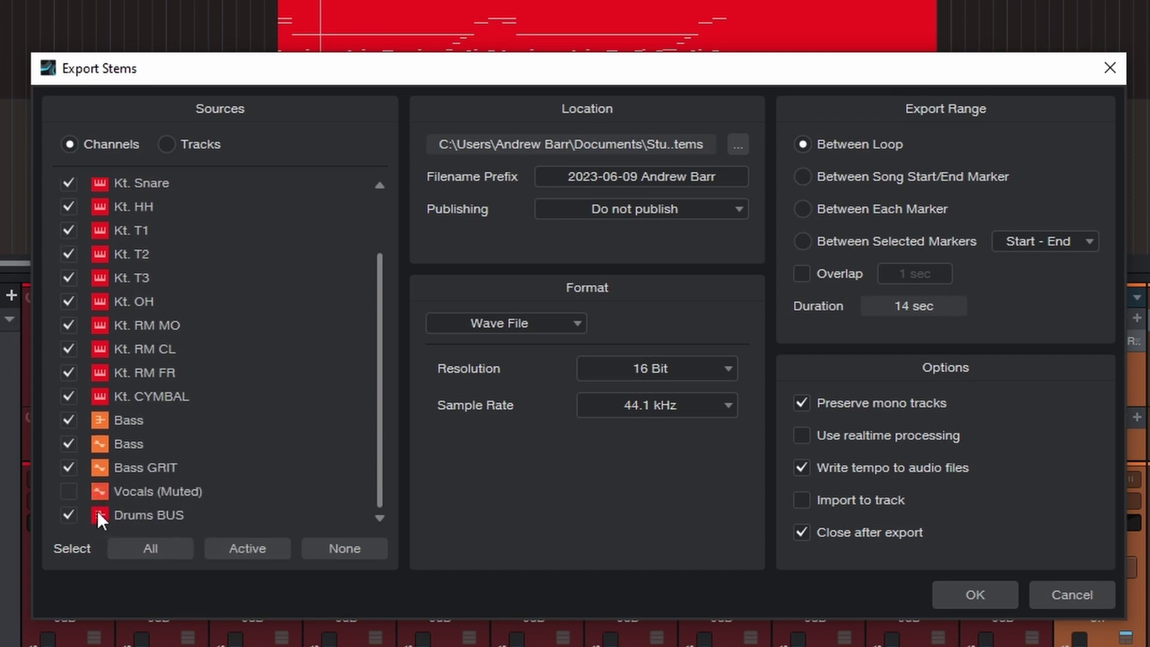
{"action": "scroll", "coordinate": [263, 431], "scroll_direction": "up", "scroll_amount": 3}
{"action": "scroll", "coordinate": [218, 398], "scroll_direction": "down", "scroll_amount": 3}
{"action": "scroll", "coordinate": [180, 420], "scroll_direction": "up", "scroll_amount": 3}
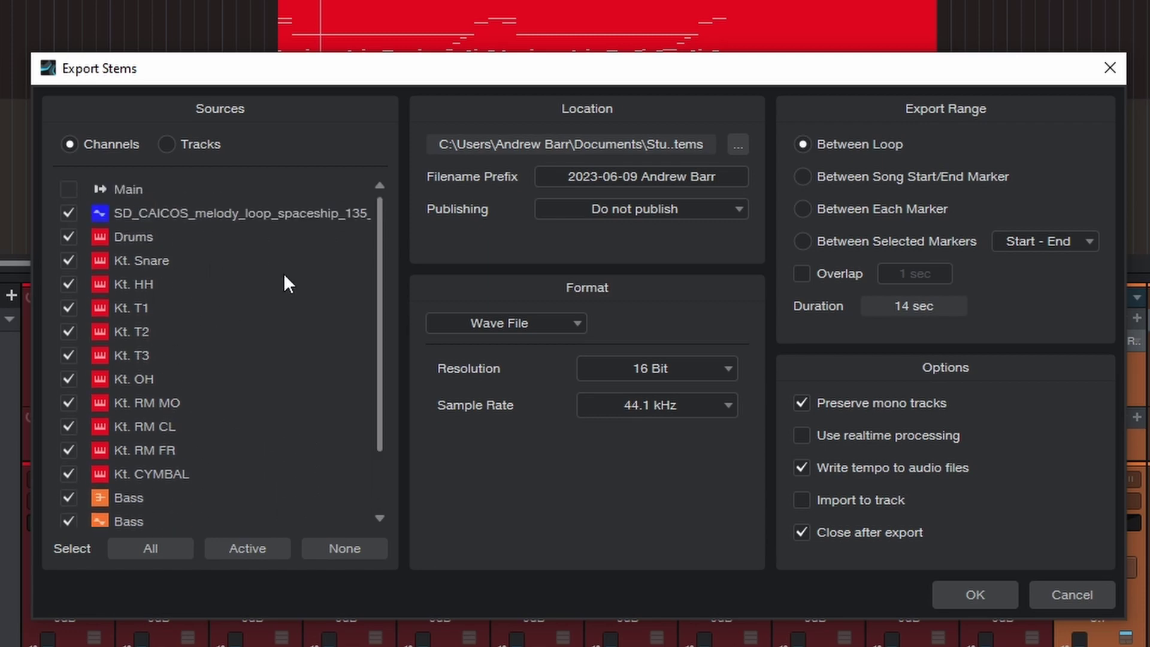